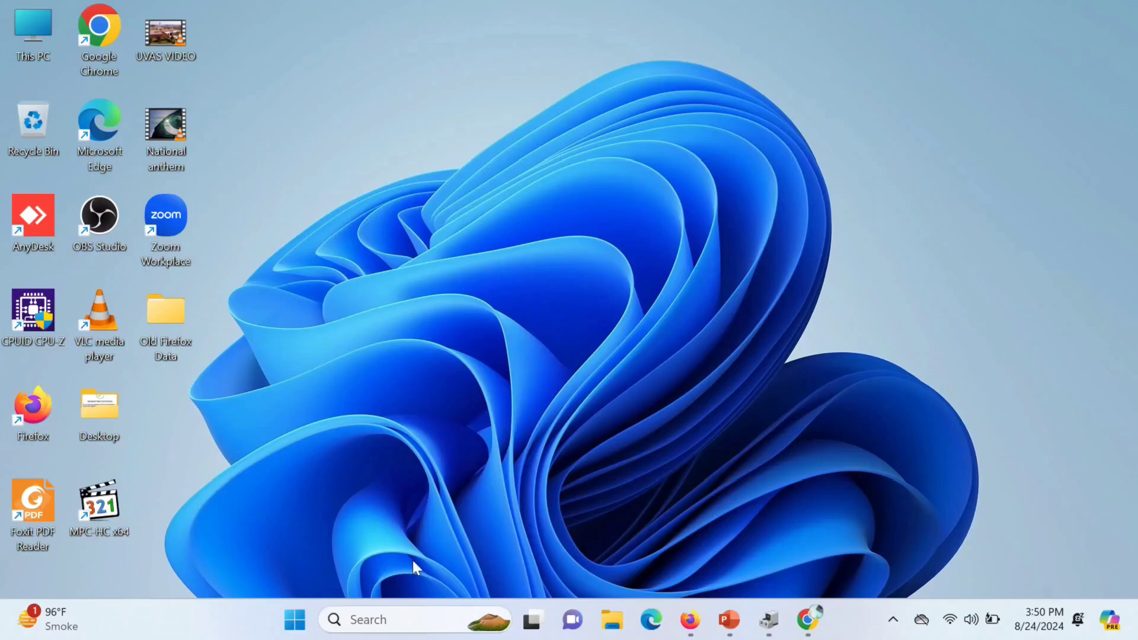
# - Launch Device Manager from the Start button's right-click menu and maximize its window
pyautogui.rightClick(294, 622)
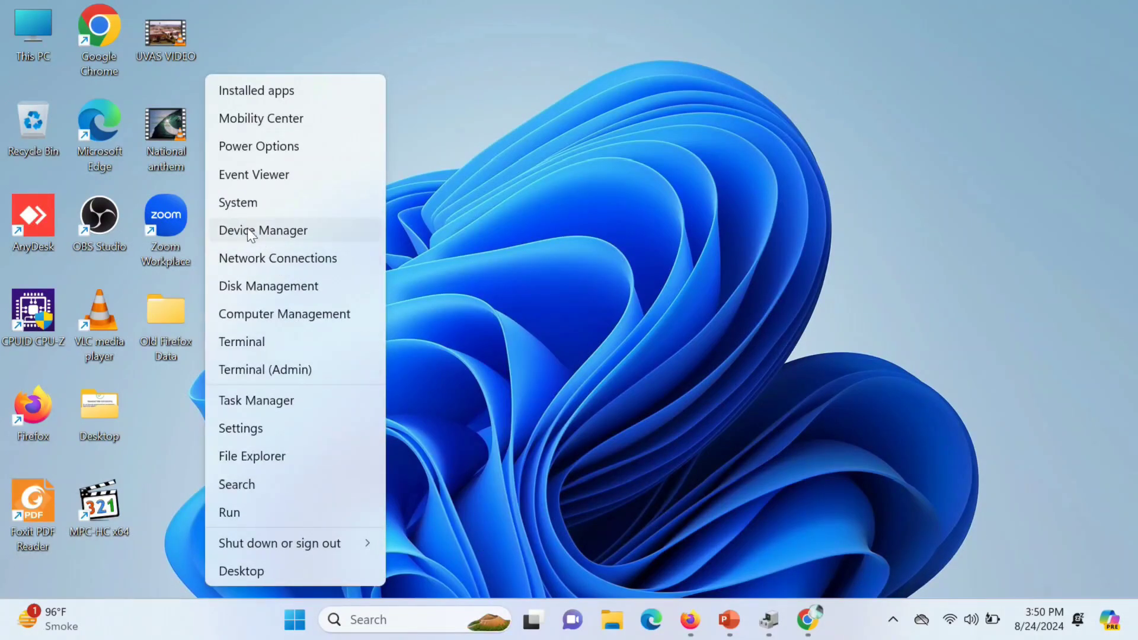
pyautogui.click(295, 233)
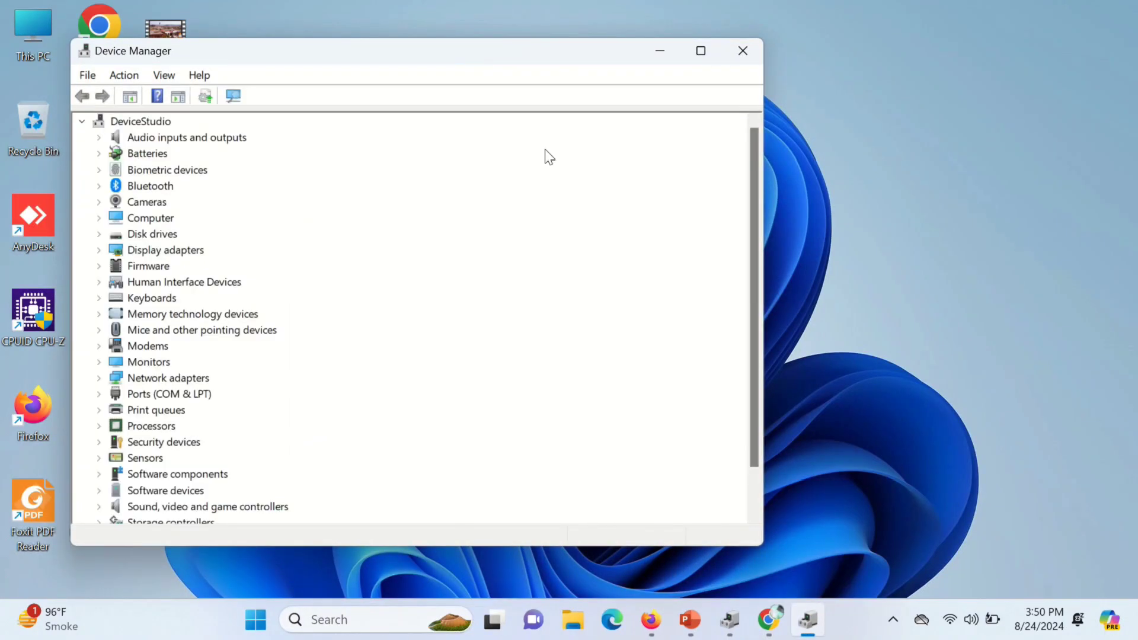
pyautogui.click(702, 52)
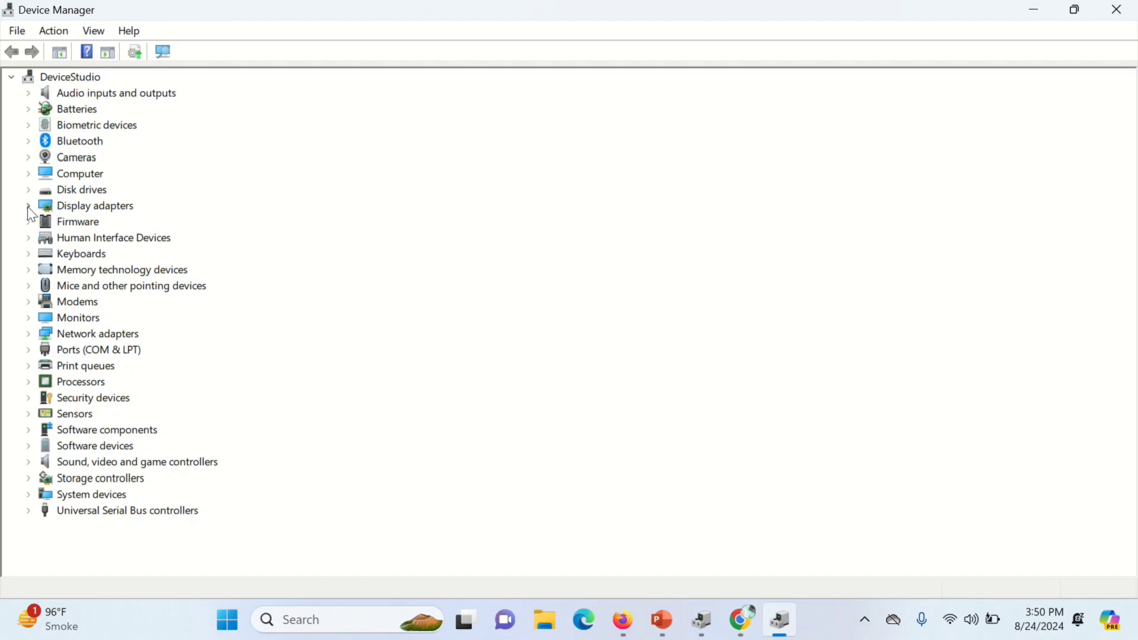
# - Expand Network adapters and uninstall the Intel Dual Band Wireless-AC 8260 adapter
pyautogui.click(37, 332)
pyautogui.click(29, 334)
pyautogui.click(139, 347)
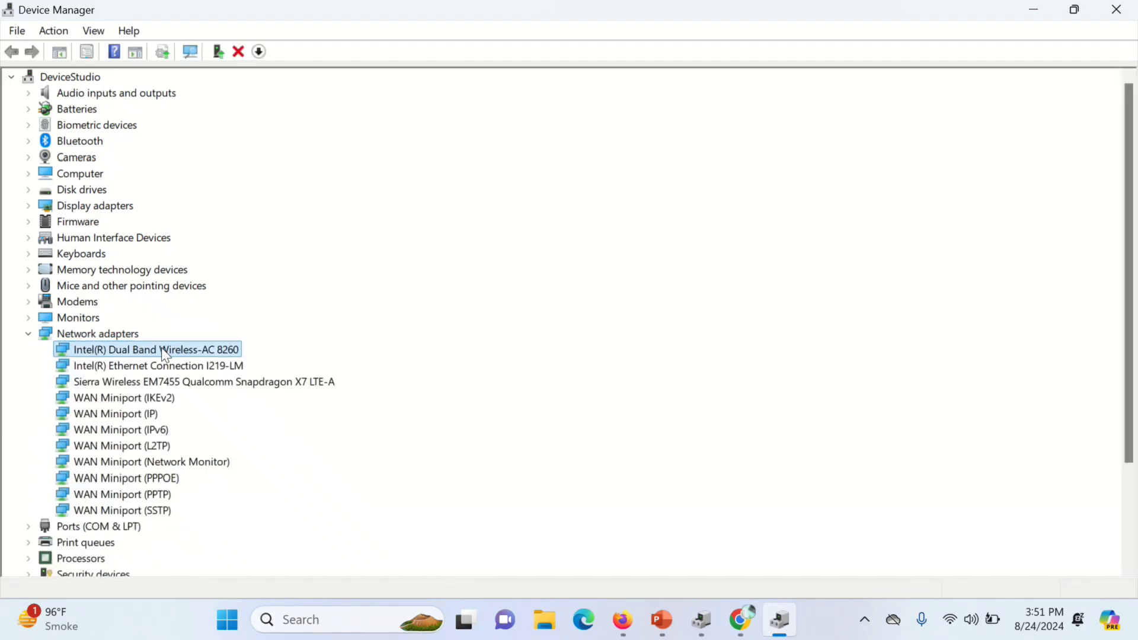
pyautogui.click(239, 52)
pyautogui.click(588, 377)
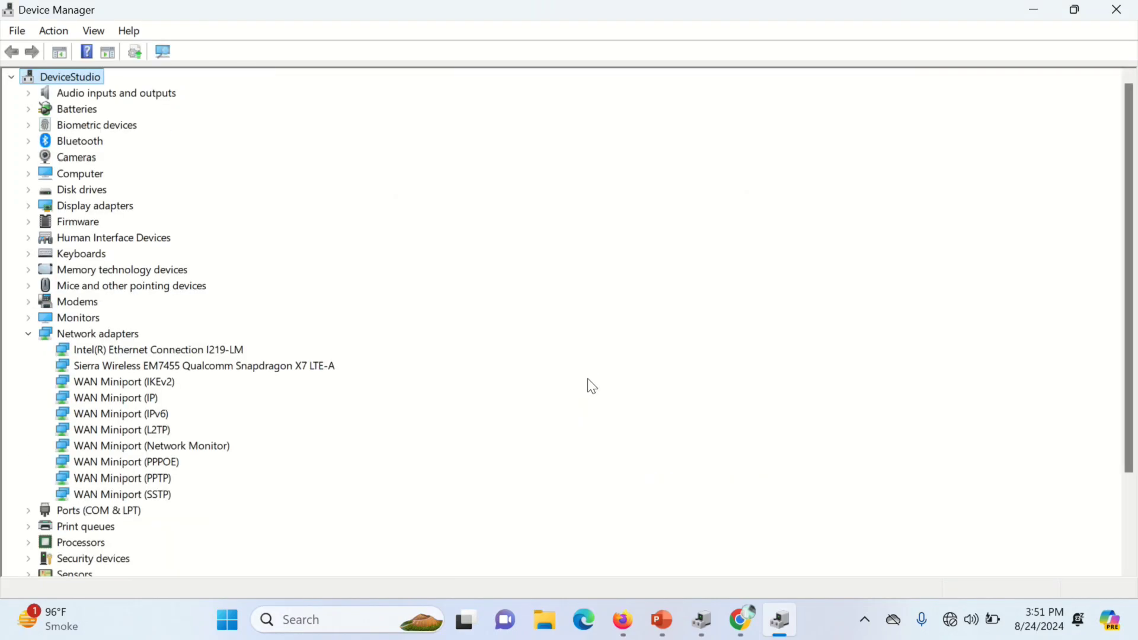
# - Uninstall the Intel Ethernet Connection I219-LM and Sierra Wireless adapters
pyautogui.click(198, 348)
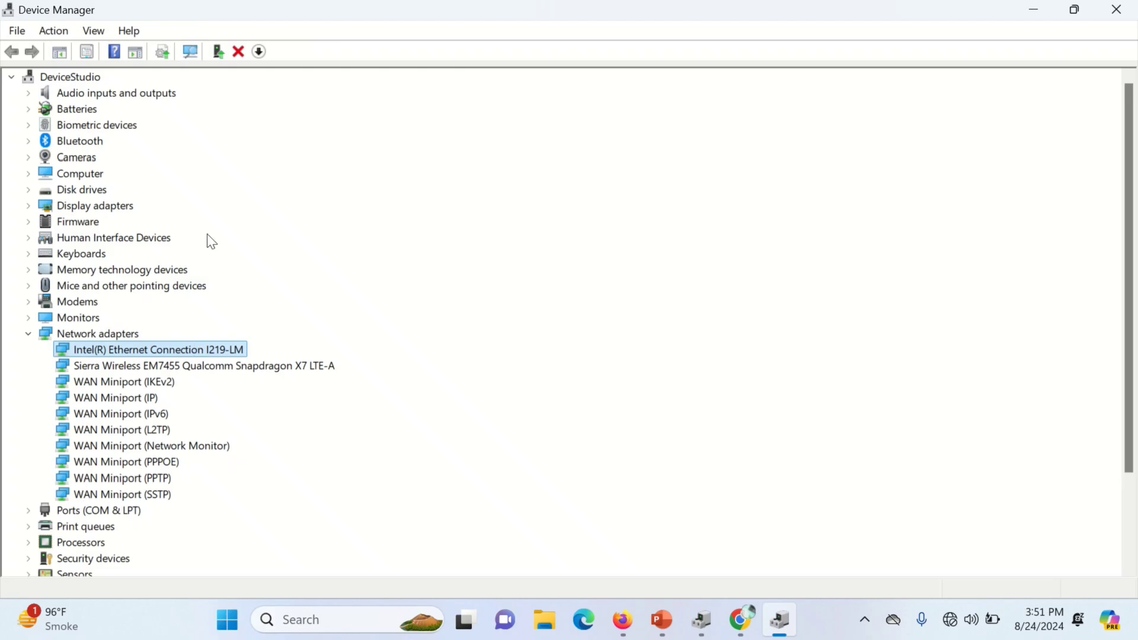
pyautogui.click(238, 52)
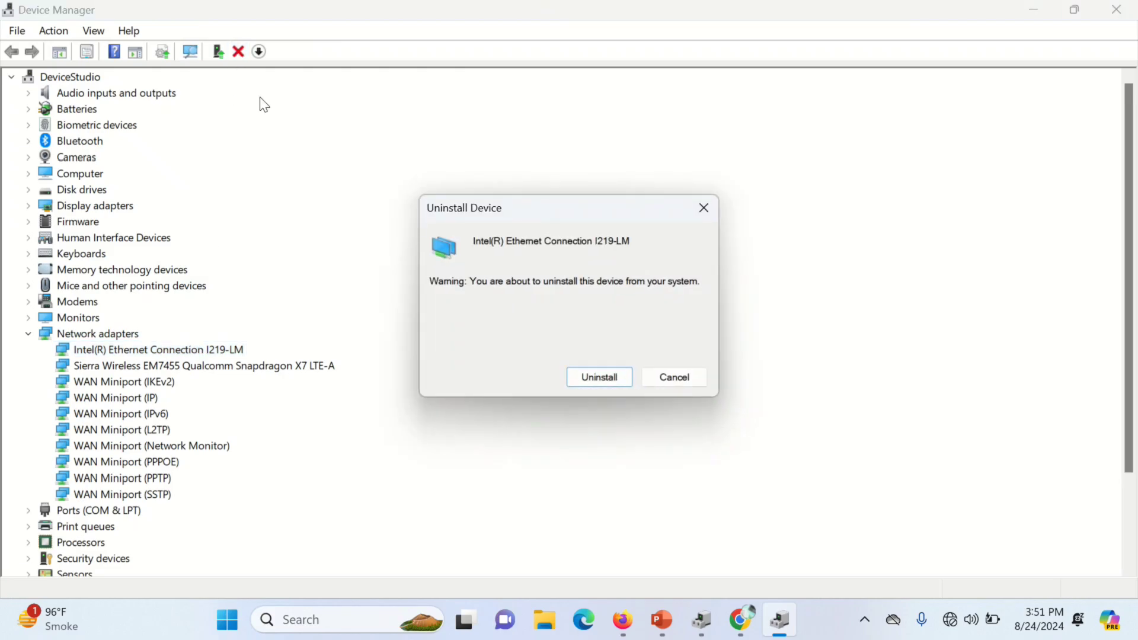
pyautogui.click(607, 384)
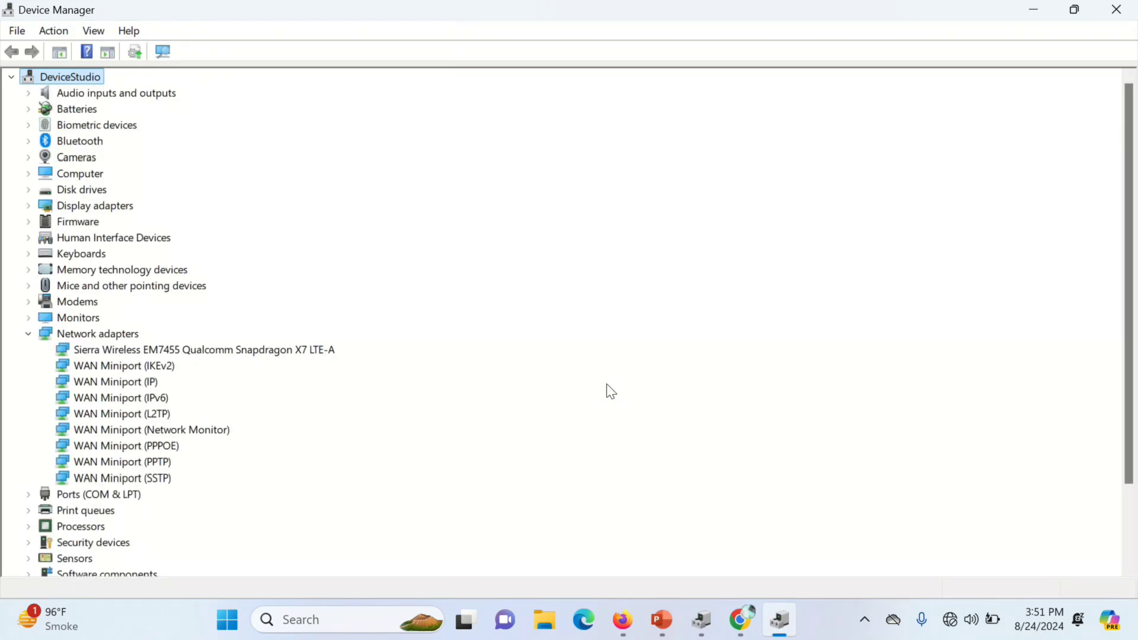
pyautogui.click(163, 353)
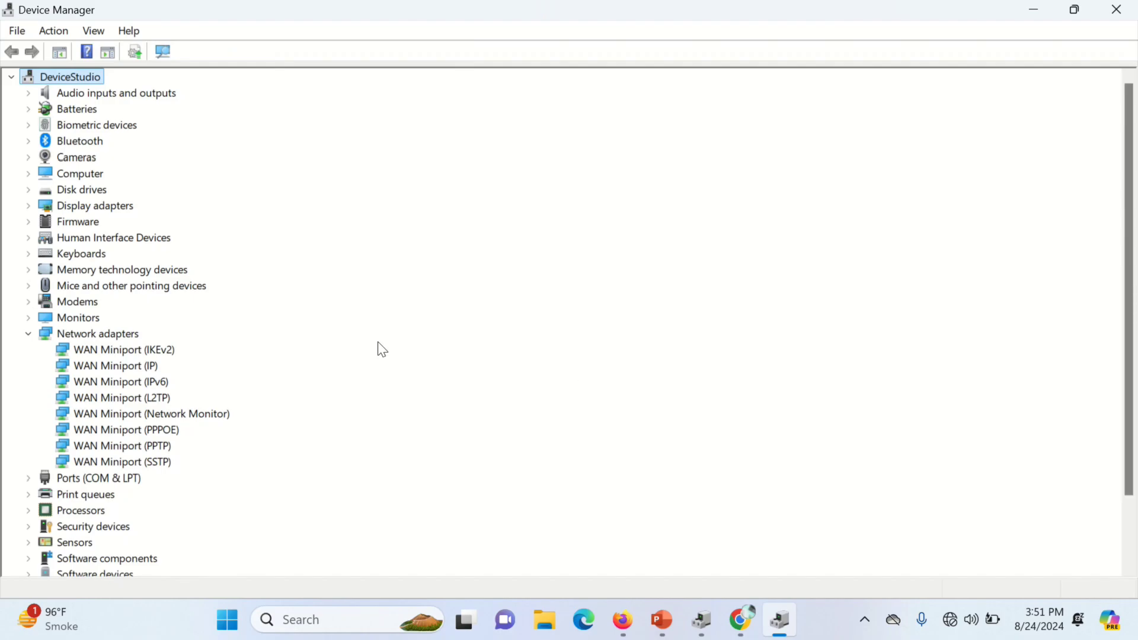
# - Run Scan for hardware changes on Network adapters to redetect the removed adapters
pyautogui.click(85, 332)
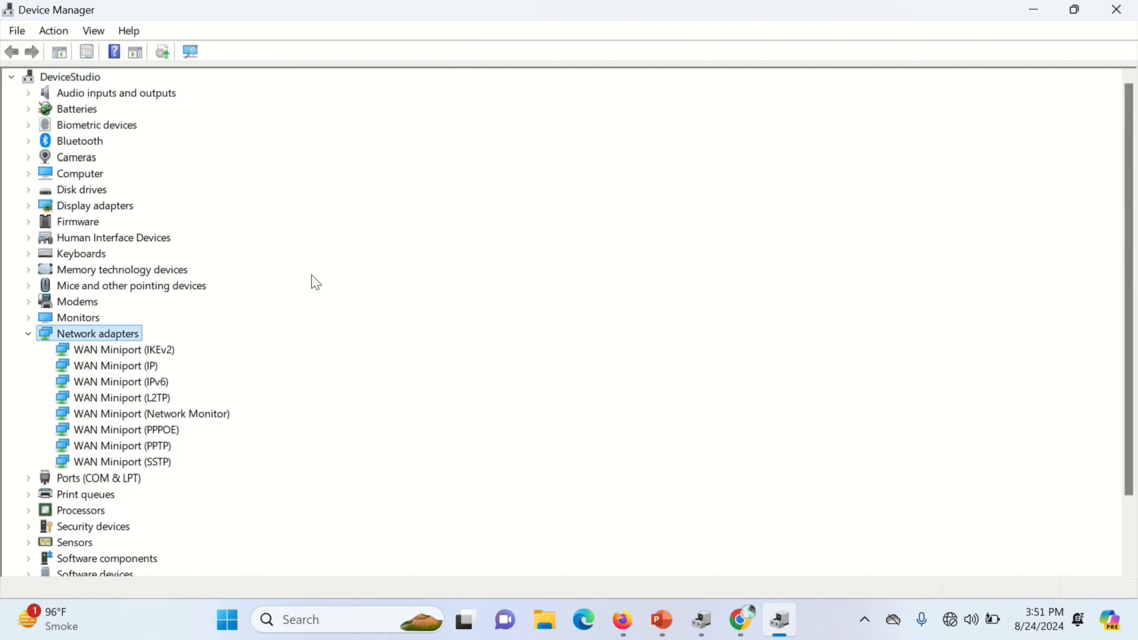
pyautogui.click(192, 51)
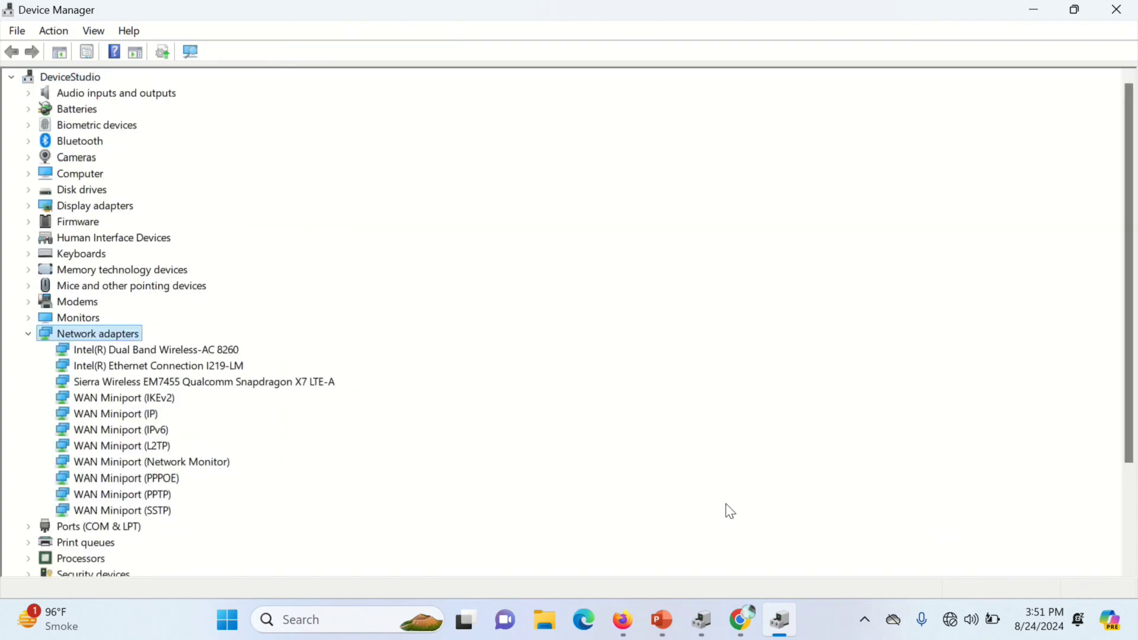
# - Connect to the secured Sani Wi-Fi network from Quick Settings using its security key
pyautogui.click(951, 622)
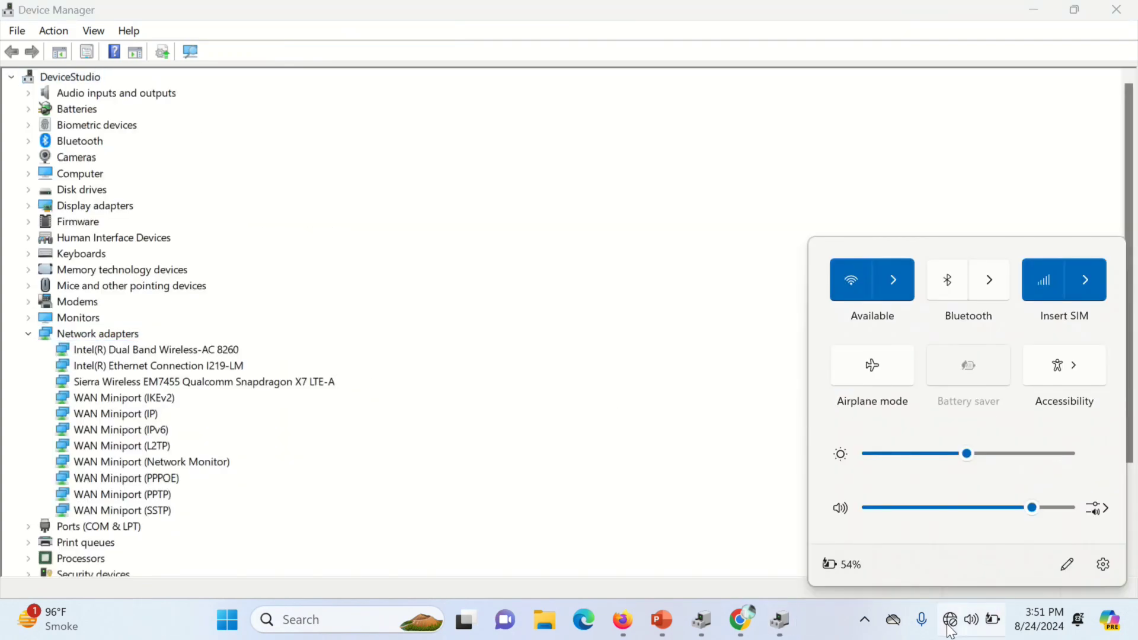
pyautogui.click(894, 283)
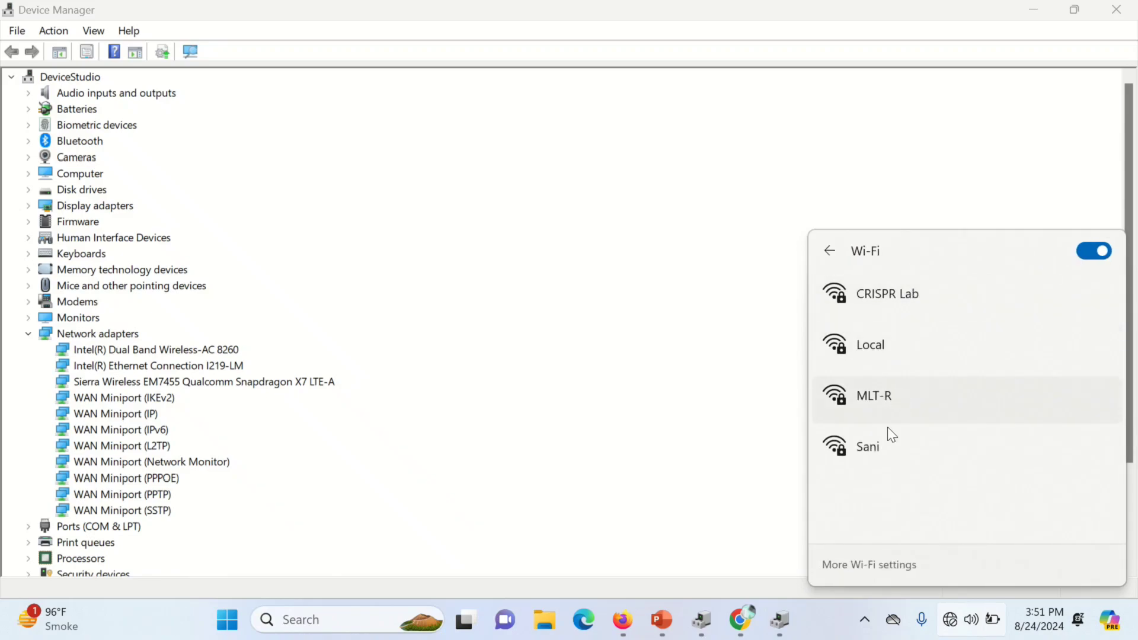
pyautogui.click(882, 450)
pyautogui.click(1016, 521)
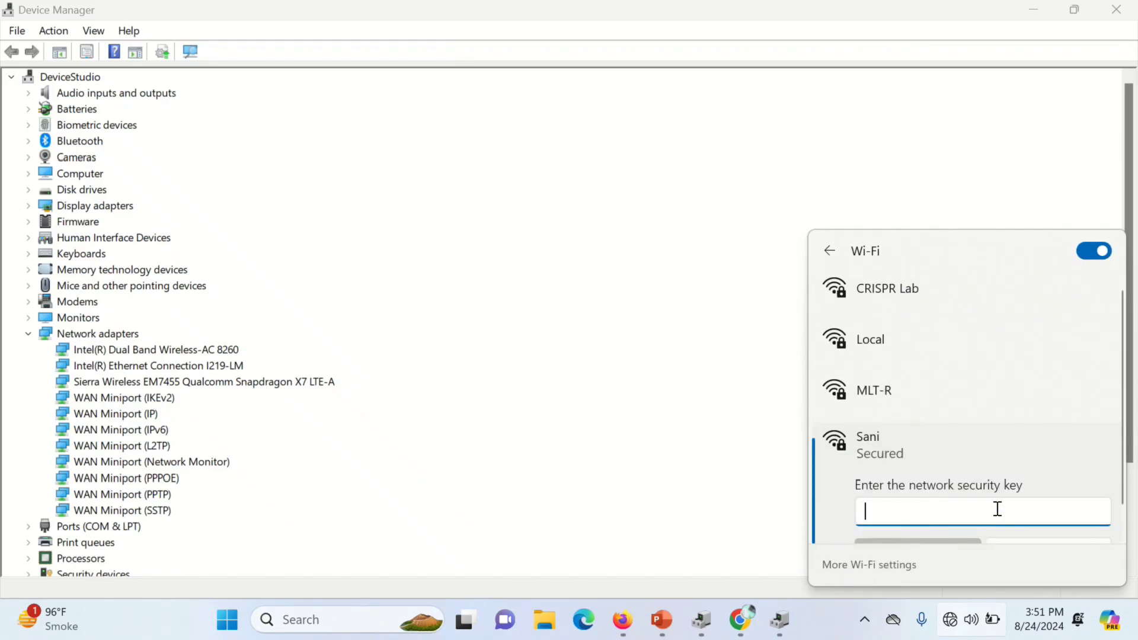
pyautogui.write('••••••••')
pyautogui.click(939, 522)
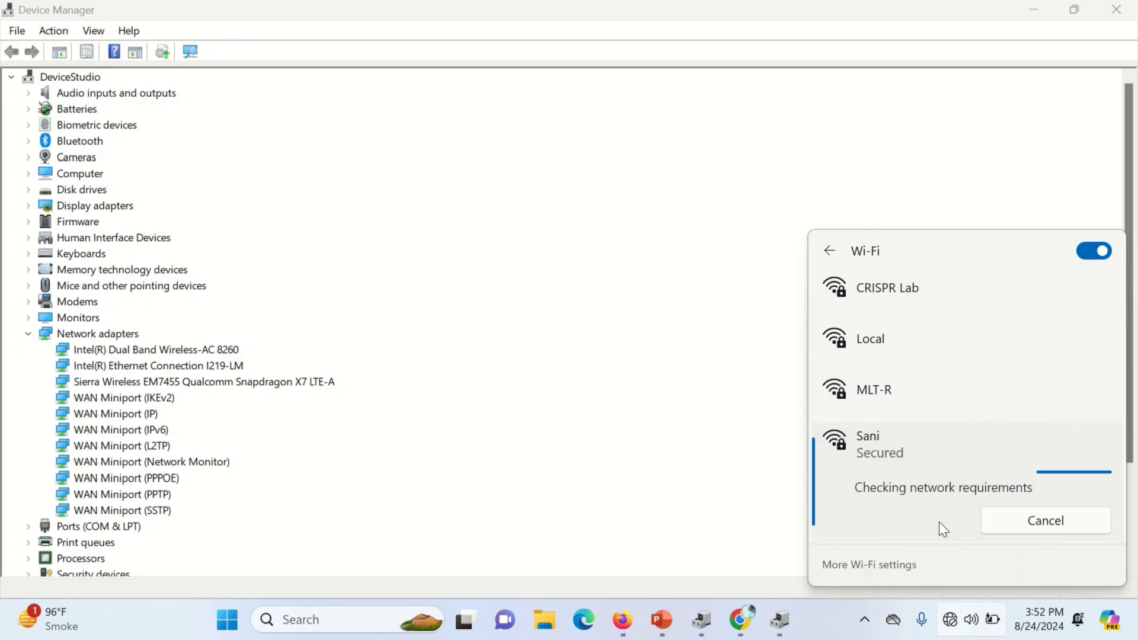
# - Close the network panel, bring Chrome's Google page forward and focus its search box
pyautogui.click(723, 469)
pyautogui.click(740, 620)
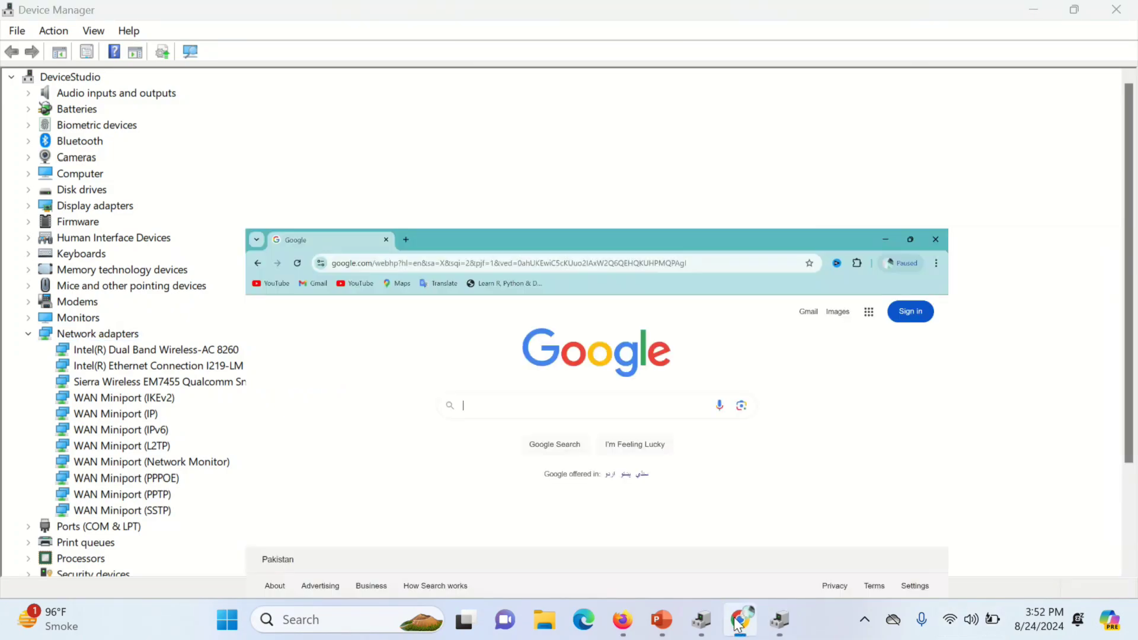
pyautogui.click(486, 288)
pyautogui.write('thanks for watching')
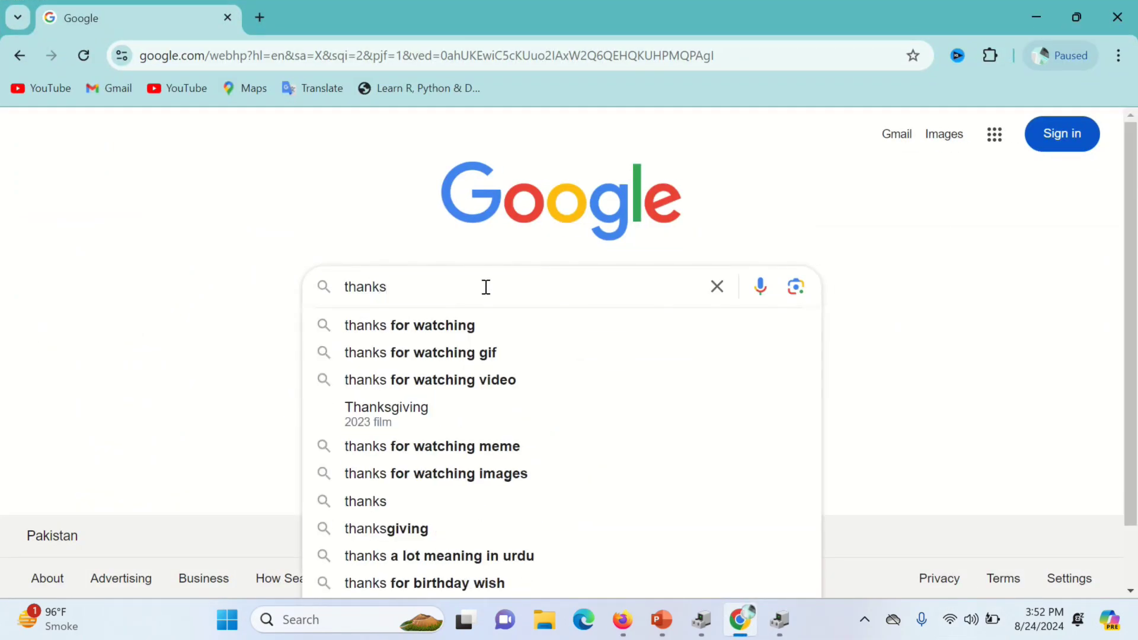